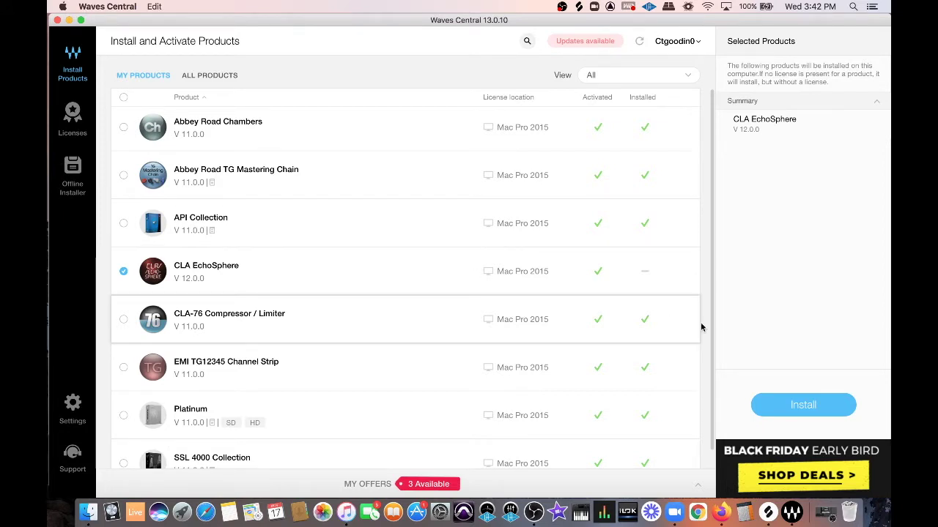
Step: Try installing CLA EchoSphere, dismiss the unsupported macOS 10.12.6 warning, and bring Firefox forward
click(821, 405)
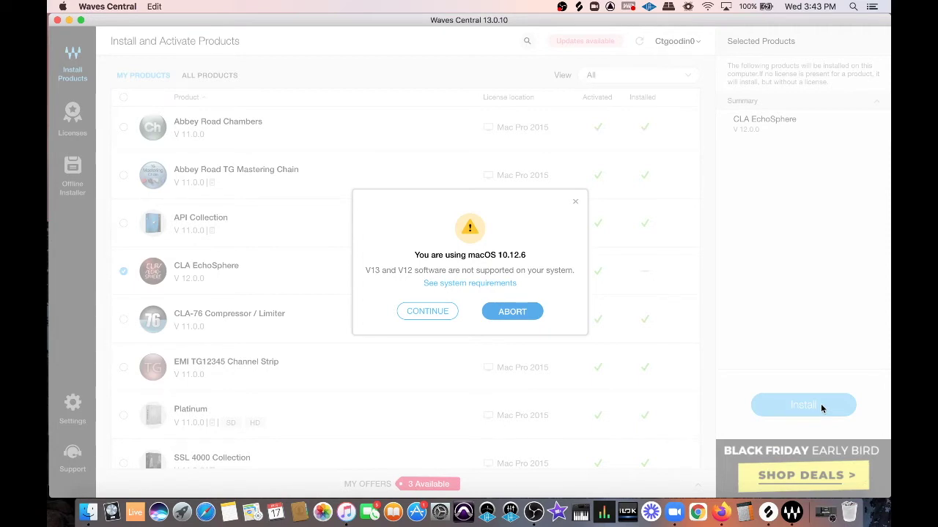
click(576, 204)
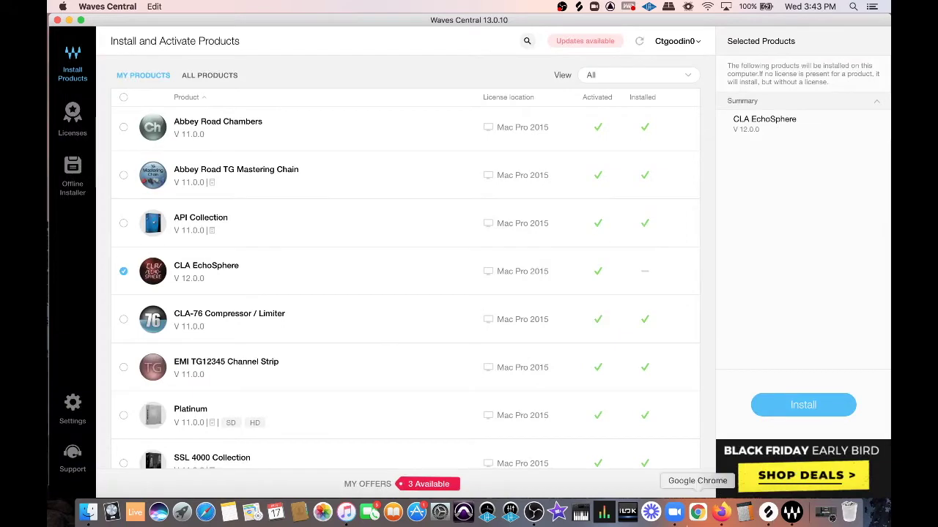
click(721, 514)
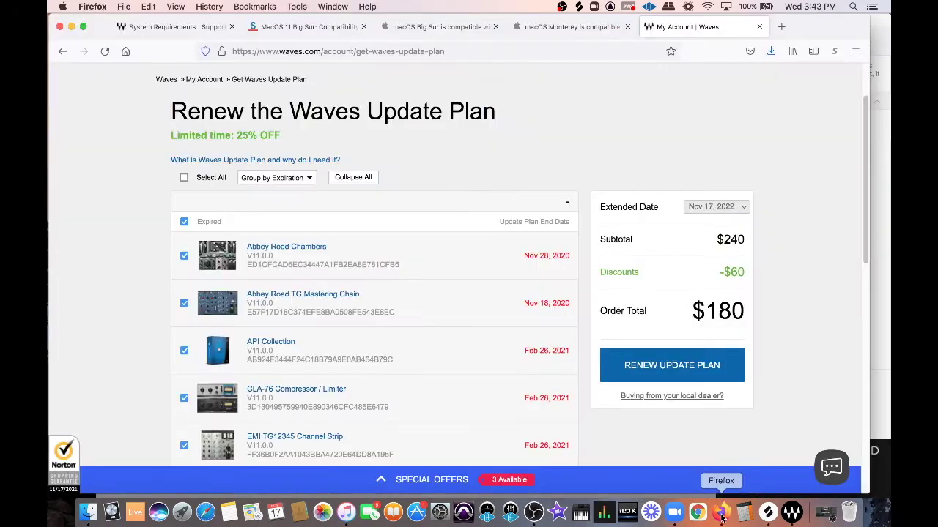
Step: Compare the Waves V13 system requirements with this Mac's macOS Sierra 10.12.6 from About This Mac
click(172, 30)
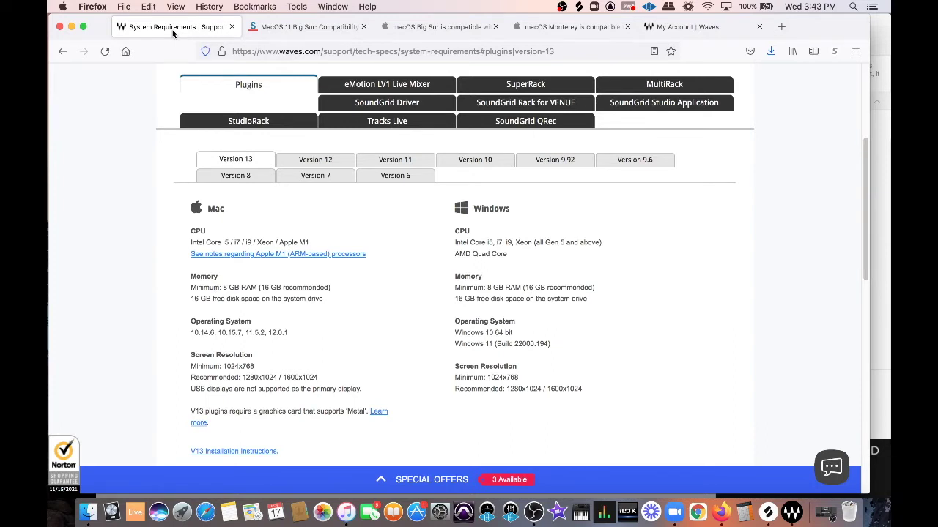
click(63, 7)
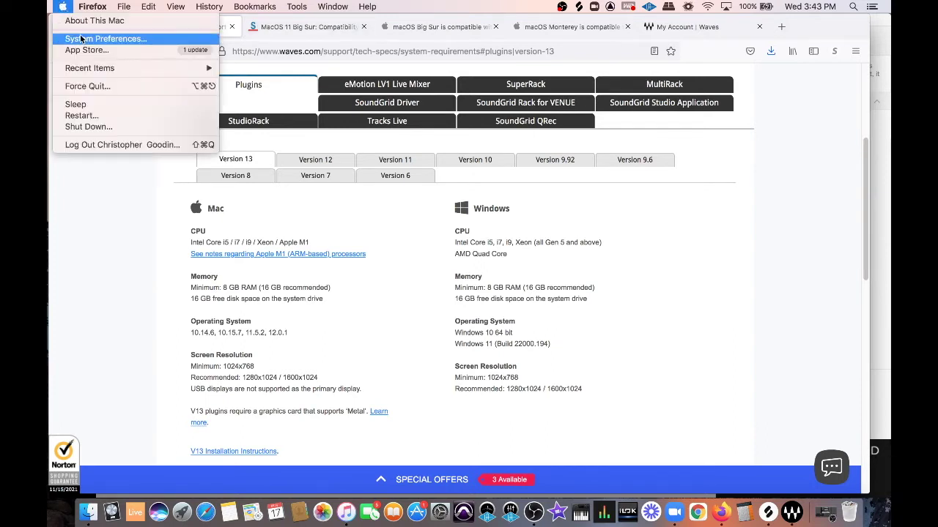
click(91, 20)
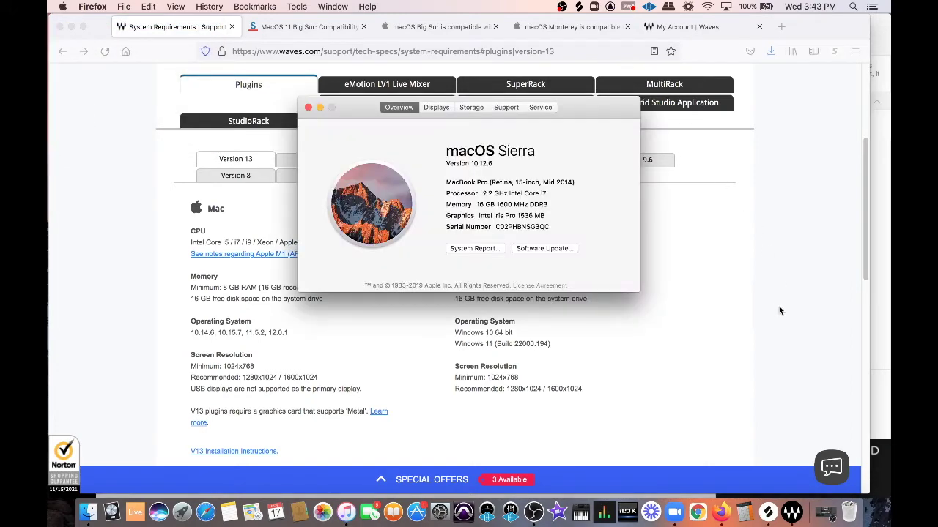
click(281, 76)
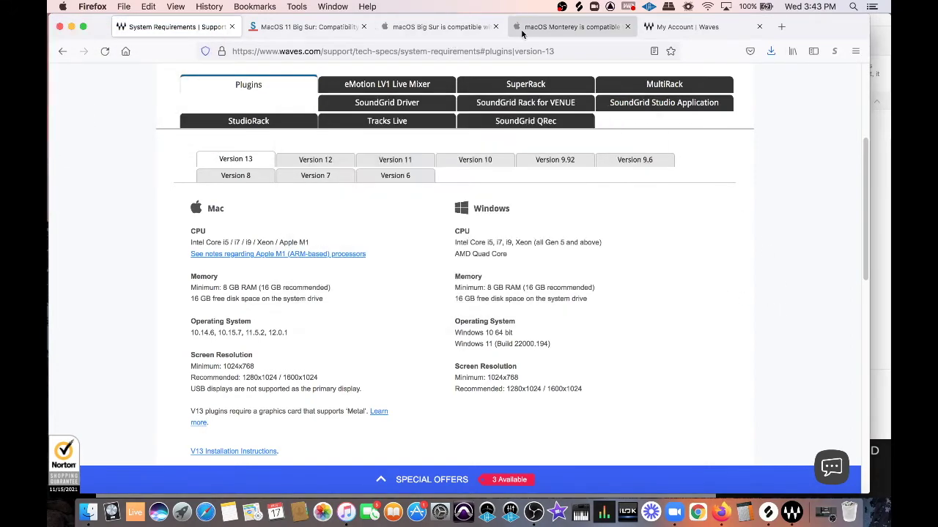
click(522, 34)
Step: Scroll Apple's Monterey MacBook Pro list, then go through the Sweetwater and Apple Big Sur compatibility tabs
scroll(594, 278, down, 5)
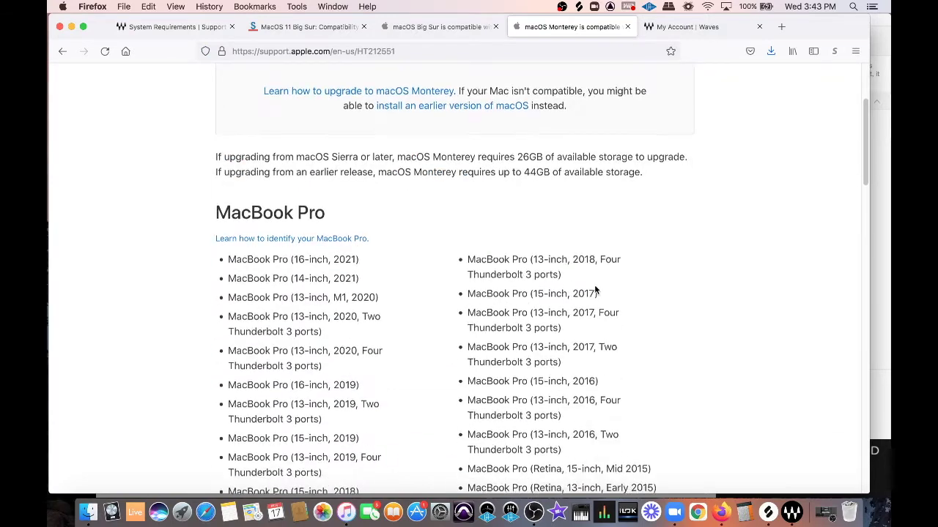
scroll(596, 291, down, 3)
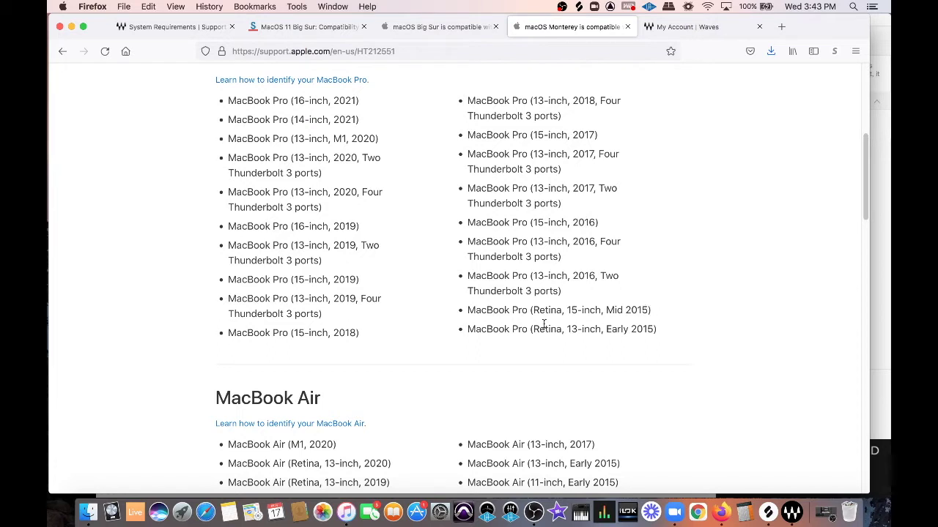
scroll(506, 352, up, 1)
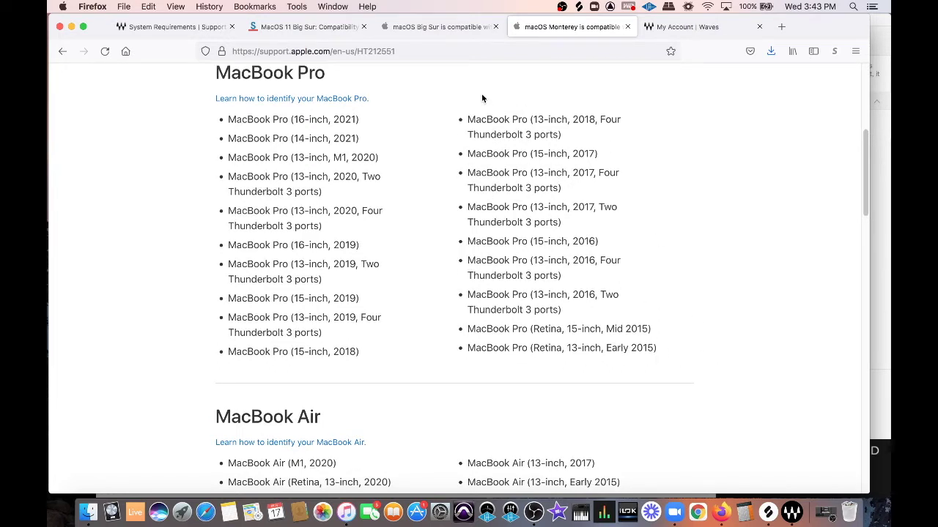
click(340, 27)
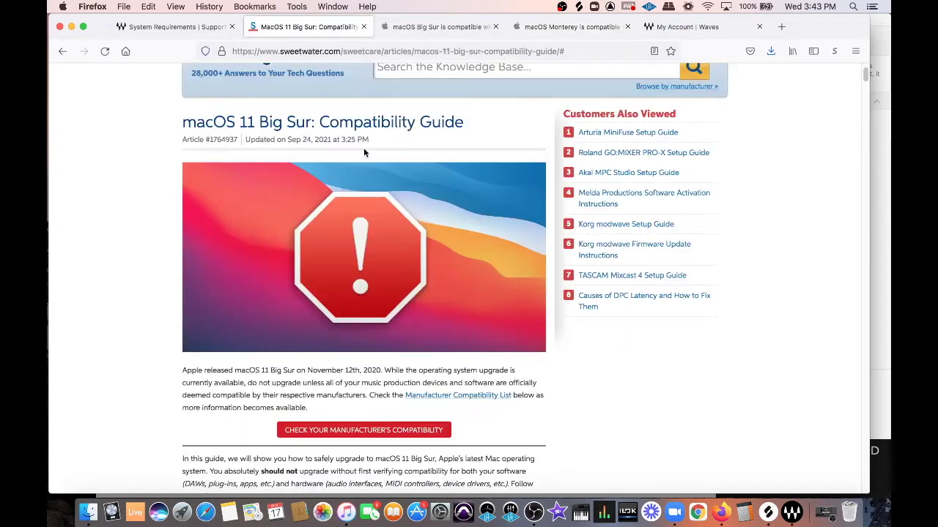
click(583, 28)
click(440, 27)
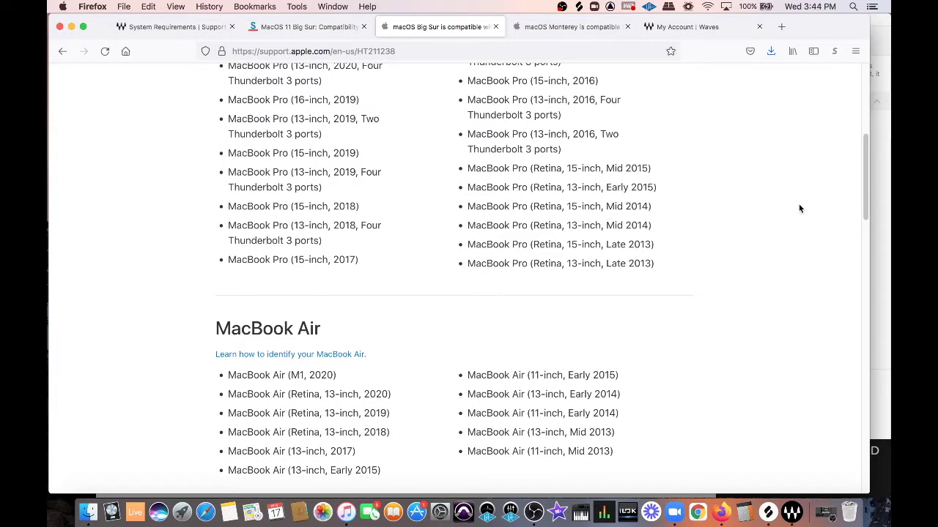
Step: Read down the Sweetwater Big Sur guide, then scroll back up to its title and 32-bit warning
click(317, 30)
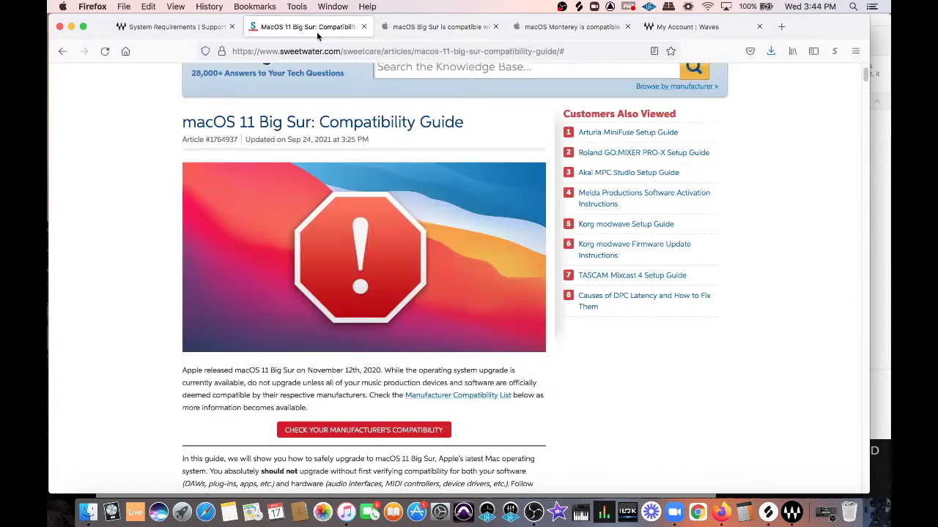
scroll(375, 176, down, 1)
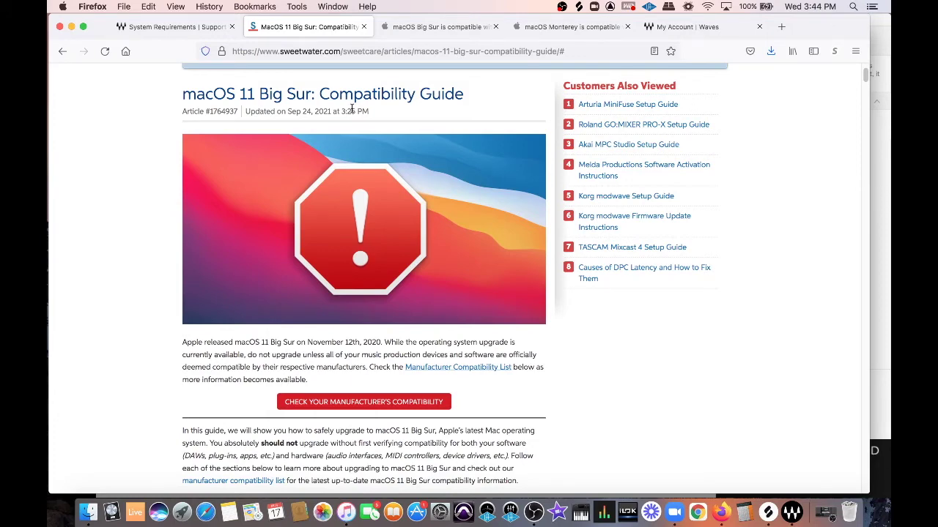
scroll(359, 202, down, 15)
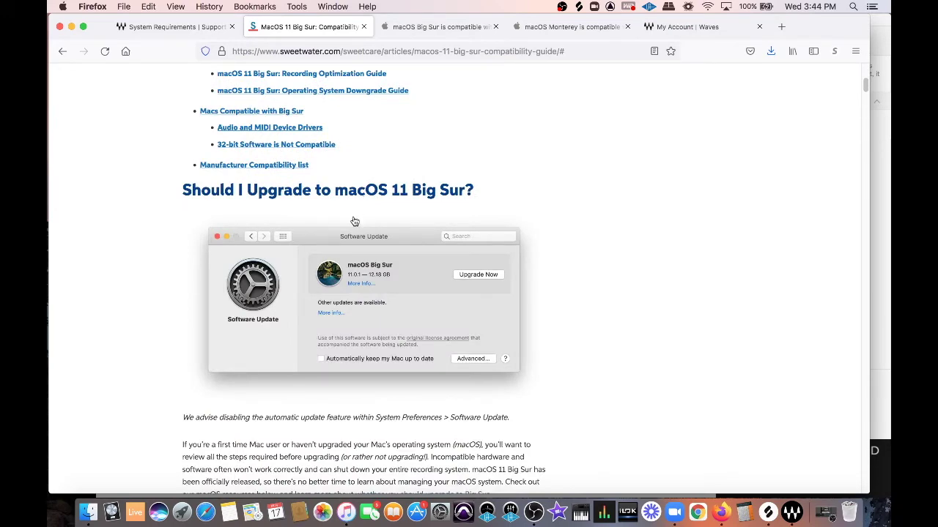
scroll(352, 220, down, 11)
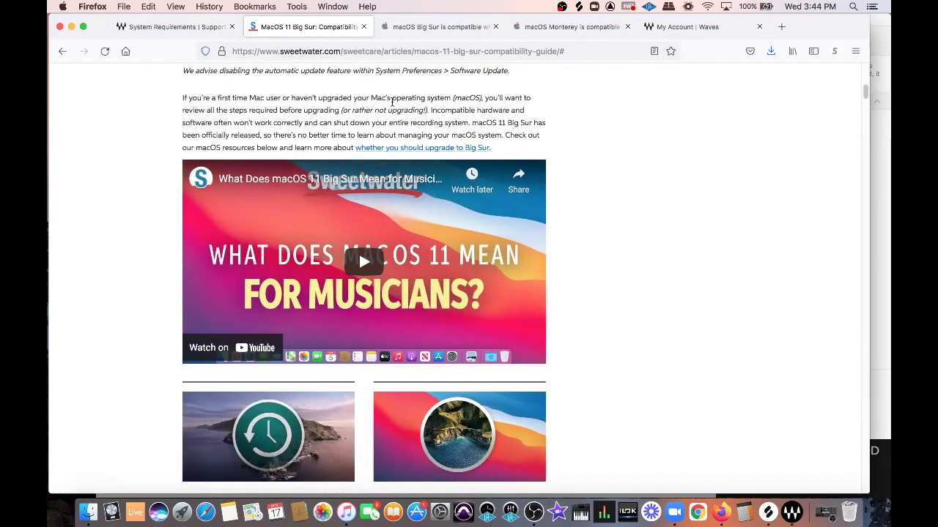
scroll(392, 102, up, 3)
scroll(393, 125, down, 20)
scroll(398, 127, down, 20)
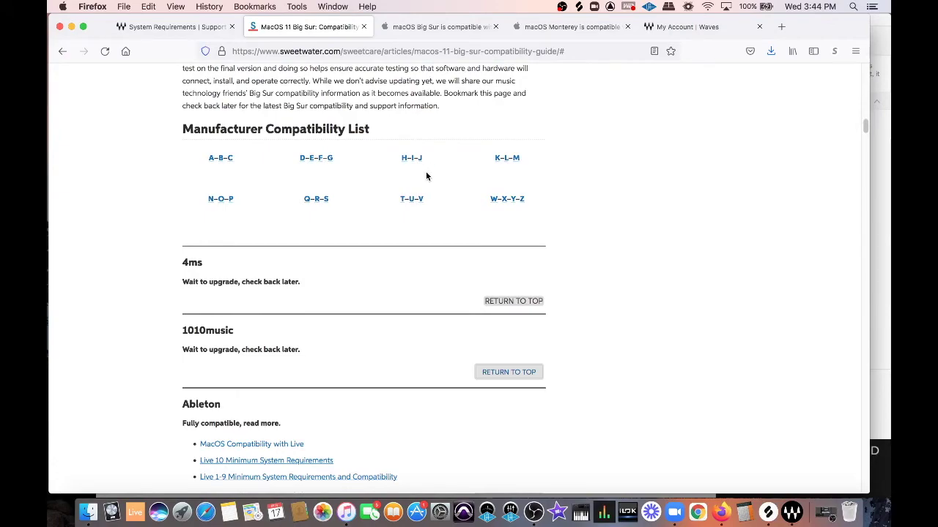
scroll(426, 176, up, 20)
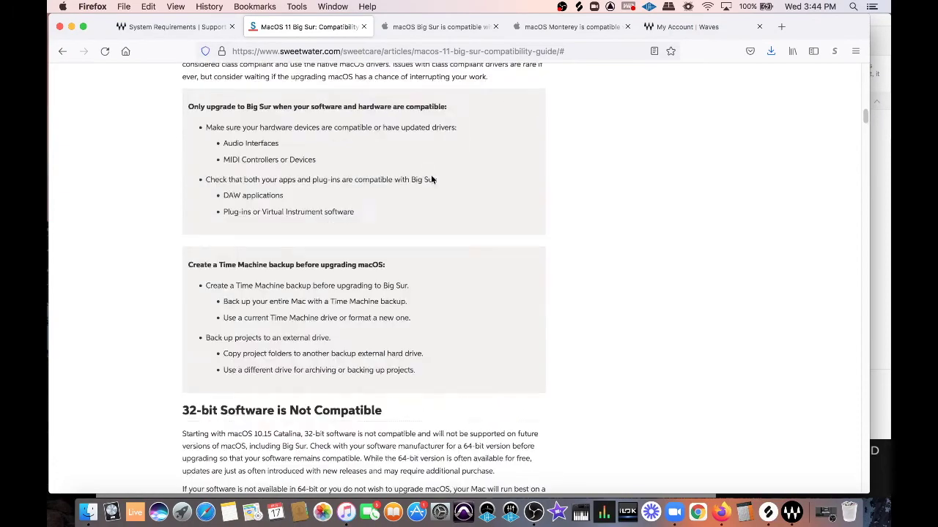
scroll(435, 176, up, 5)
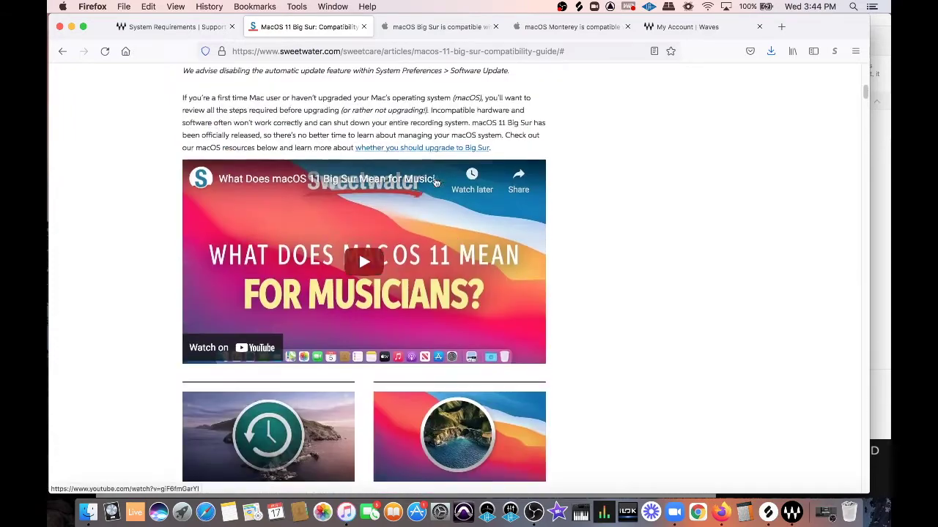
scroll(439, 178, up, 15)
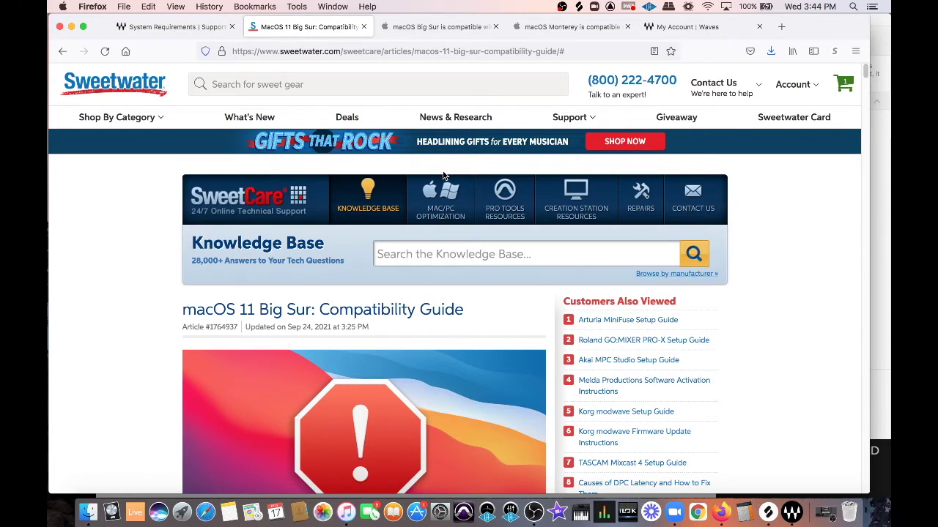
Step: Compare the Waves plugin requirements for Versions 12, 11 and 13
click(170, 28)
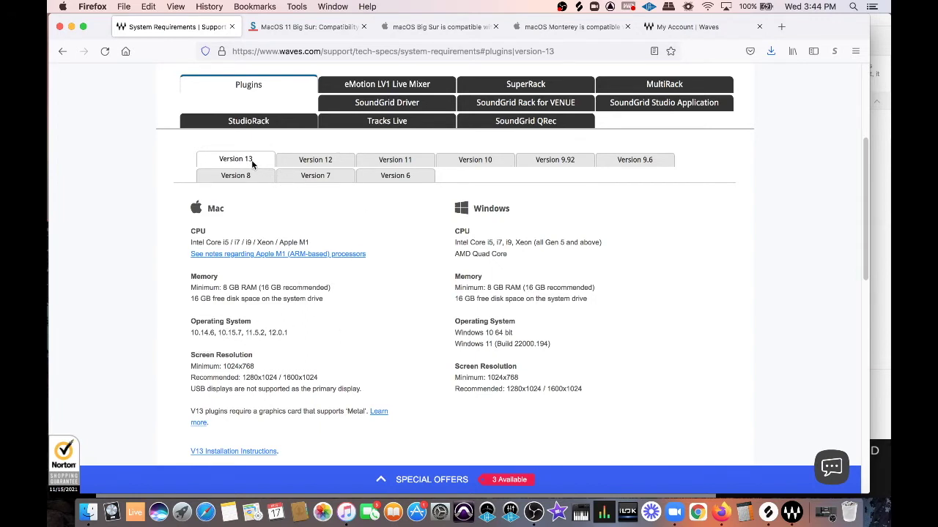
click(308, 167)
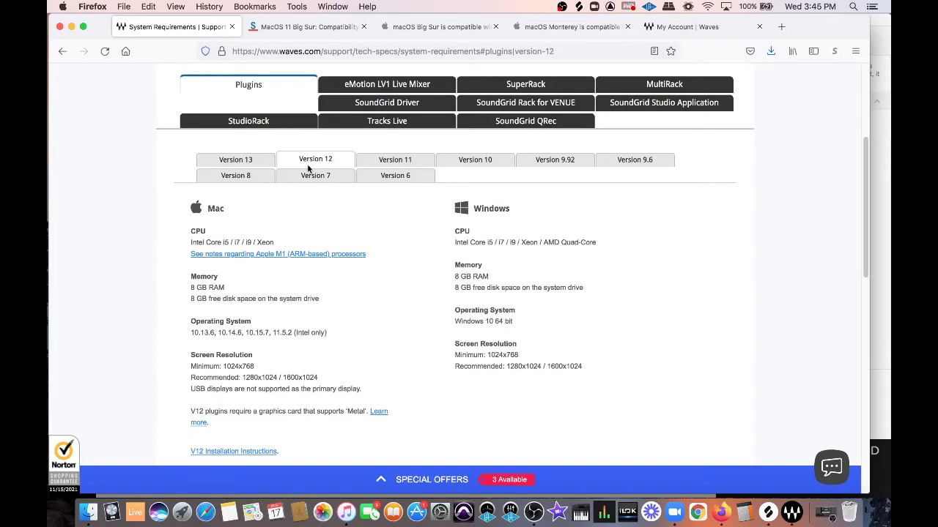
click(418, 161)
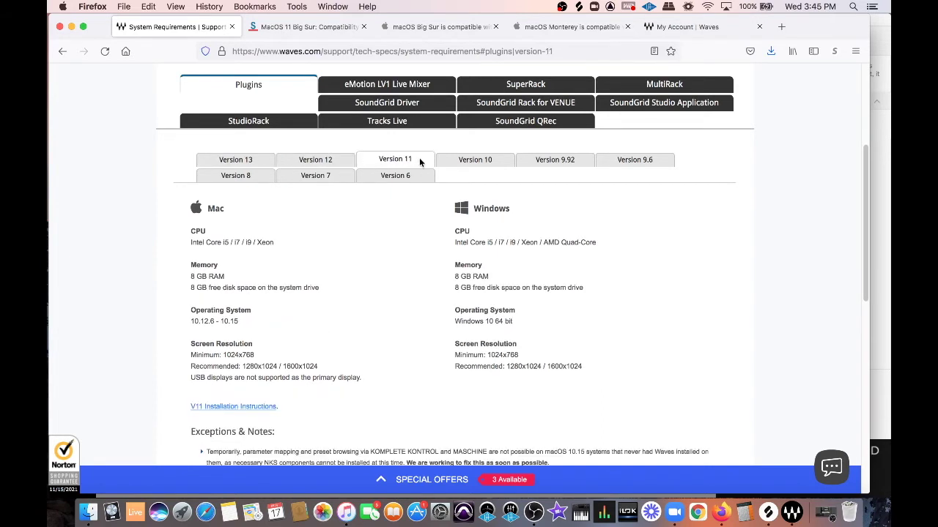
click(337, 166)
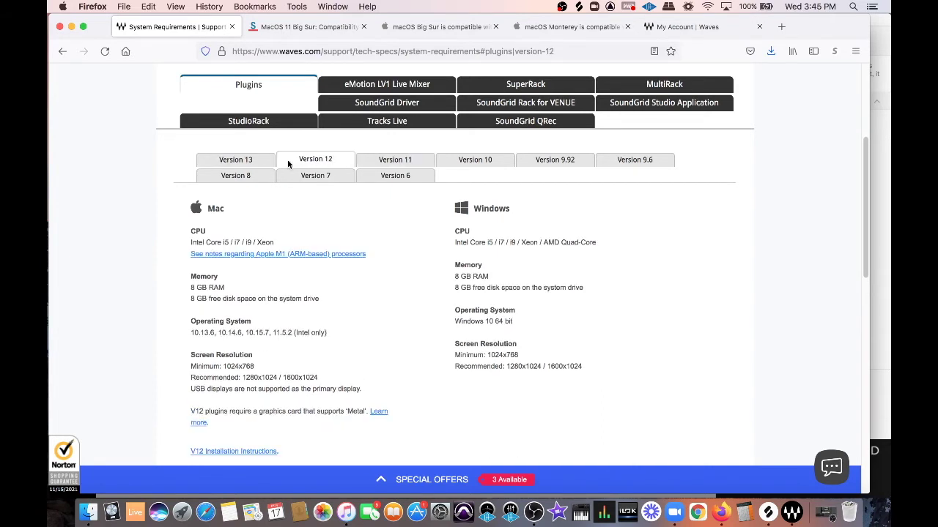
click(254, 165)
Step: Review the Sweetwater and Apple Big Sur compatibility pages, then Apple's Monterey compatible Macs list
click(329, 28)
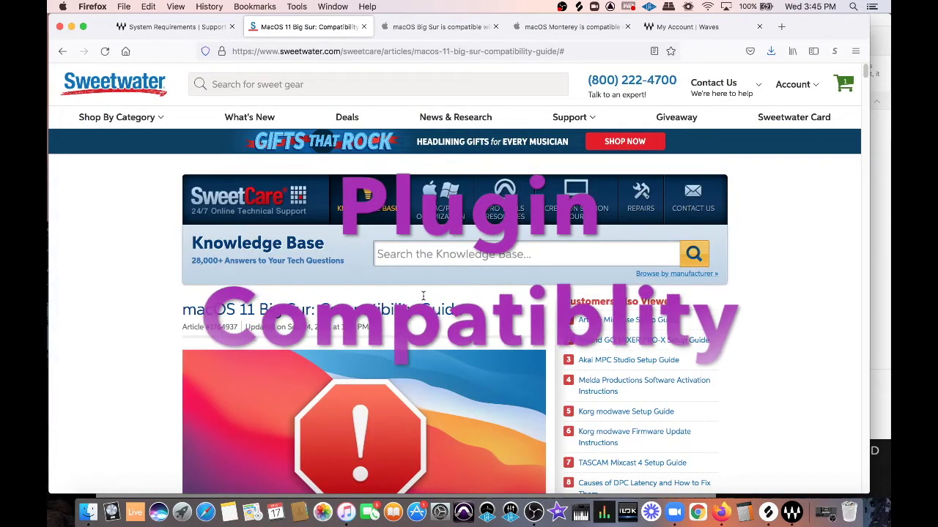
key(ctrl+Tab)
scroll(544, 312, down, 10)
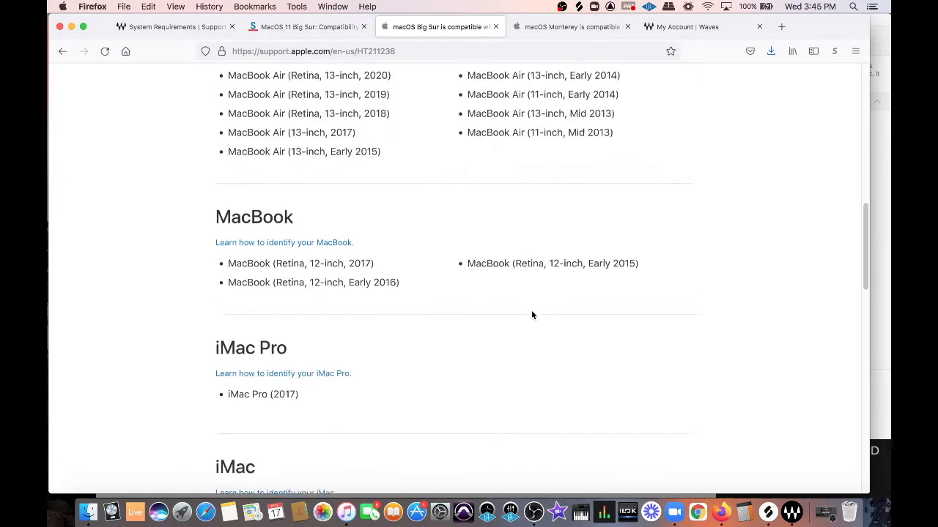
scroll(537, 307, up, 8)
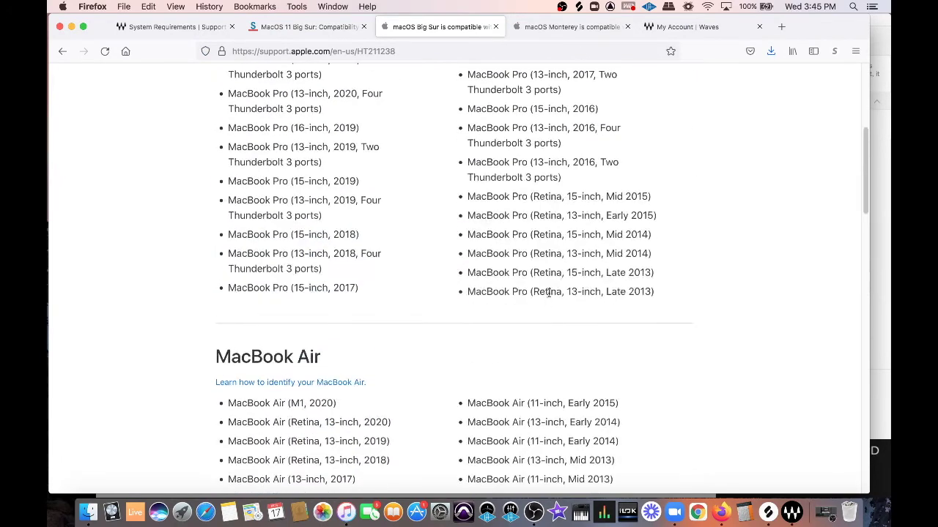
click(579, 27)
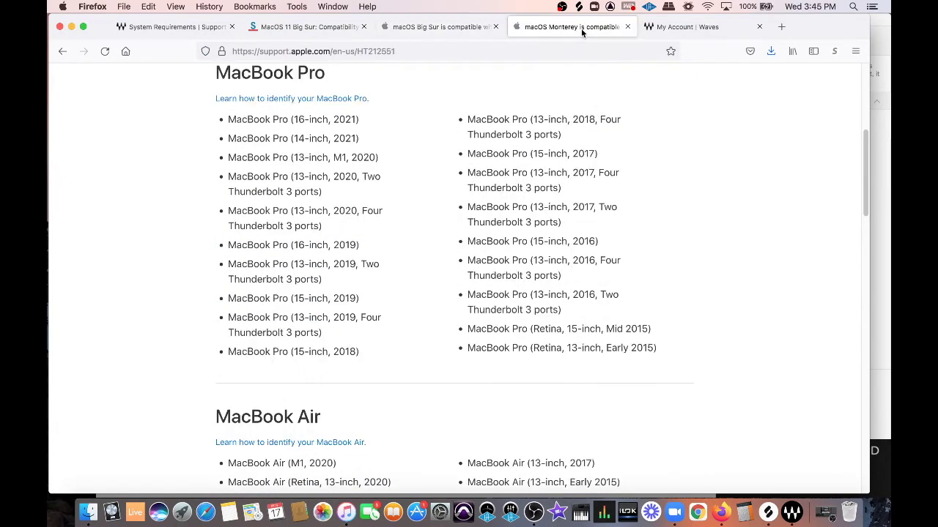
Step: Review the Waves Update Plan renewal: expired plugins, Nov 17, 2022 extension, $180 total
click(697, 31)
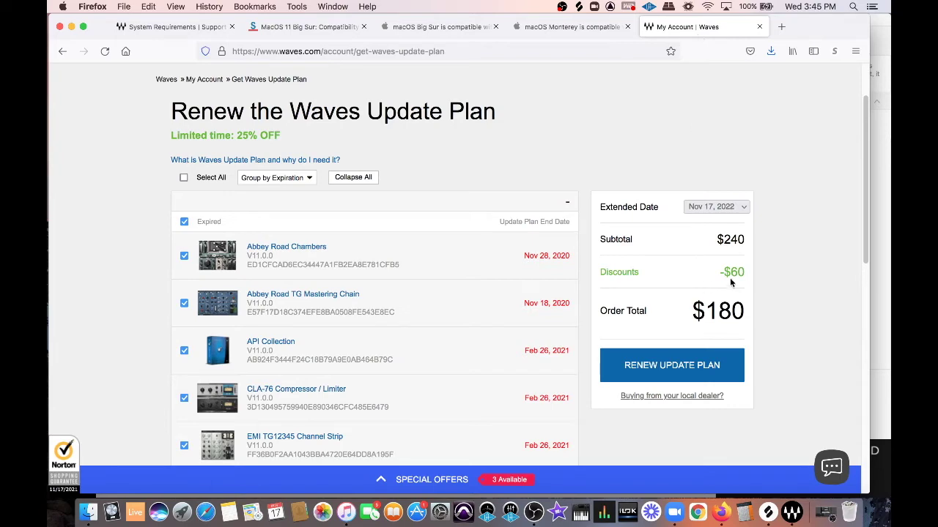
scroll(405, 283, down, 5)
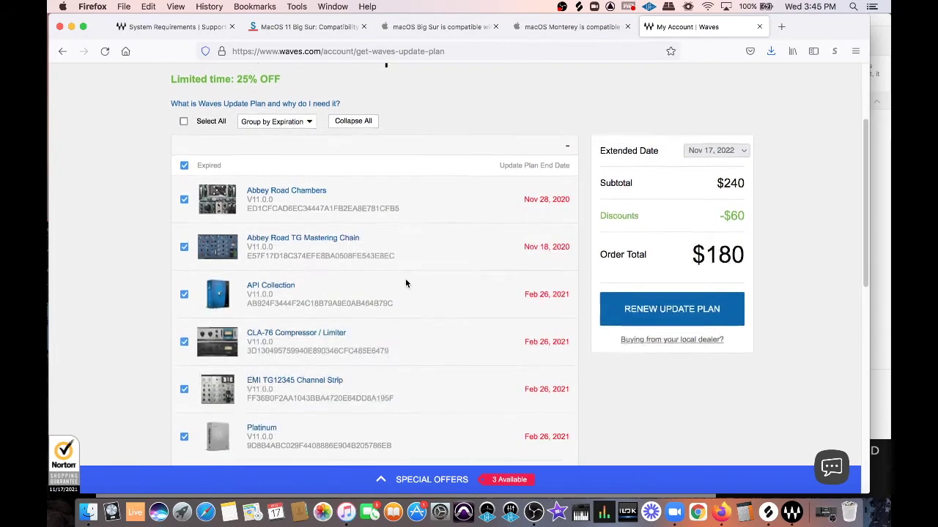
scroll(405, 284, up, 7)
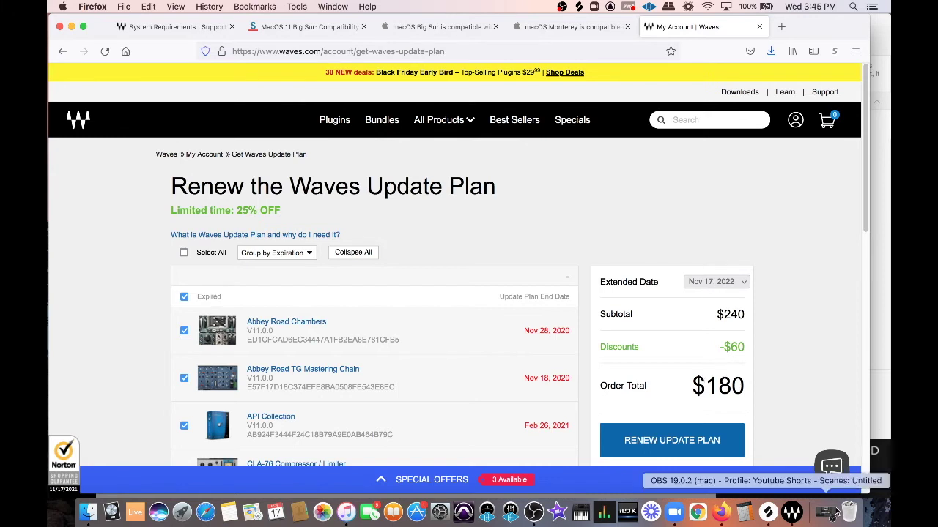
click(792, 513)
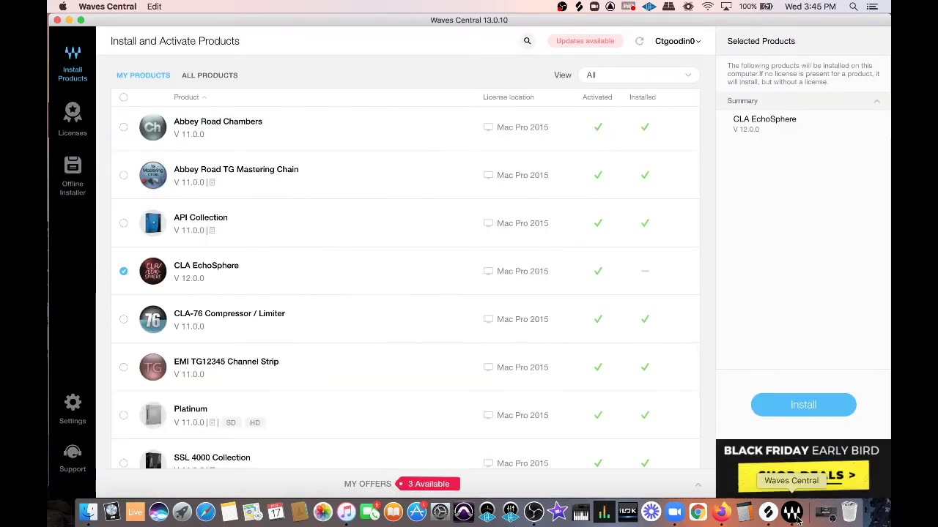